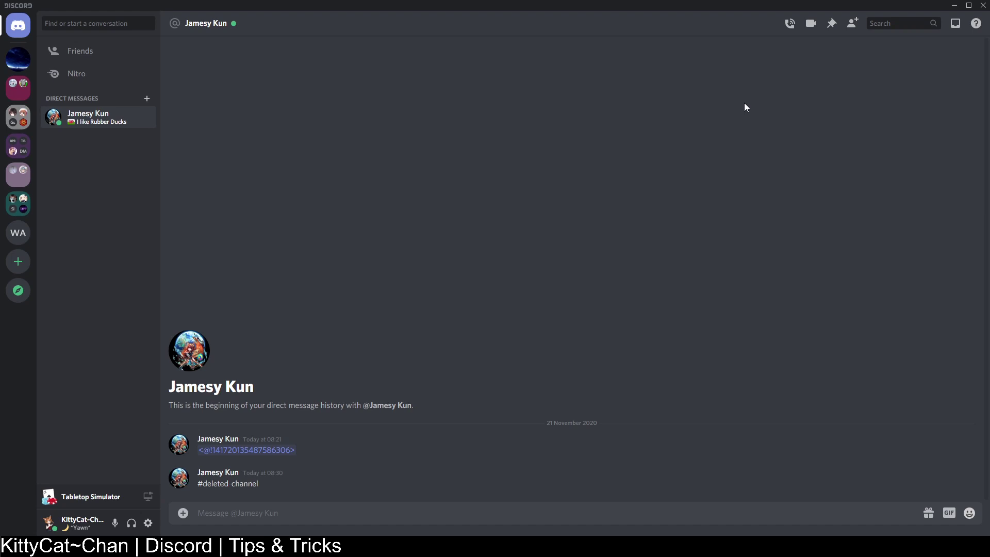
# Switch Developer Mode off and on again in the Appearance settings, leaving it enabled, and close the user settings.
pyautogui.click(148, 523)
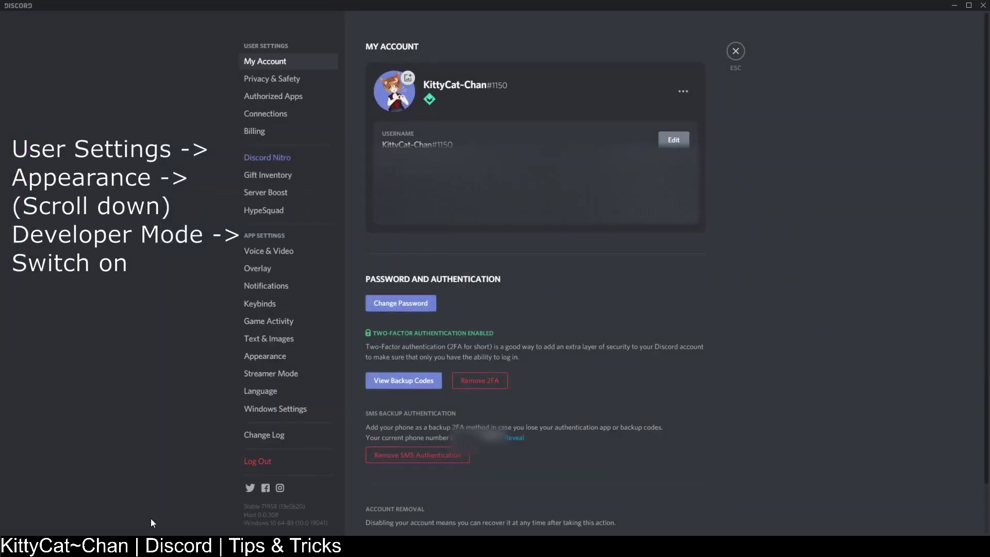
pyautogui.click(265, 356)
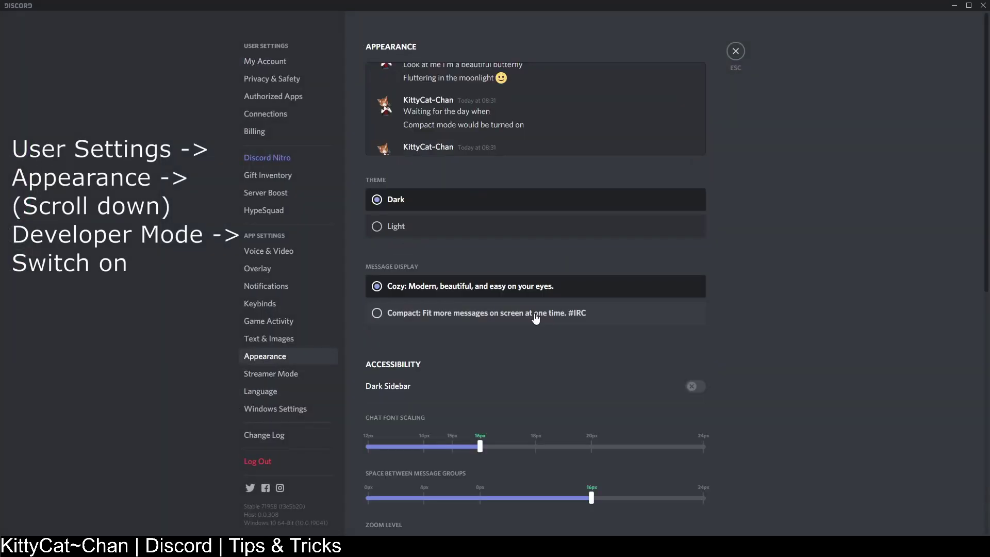
pyautogui.scroll(-1, 663, 328)
pyautogui.scroll(-8, 670, 322)
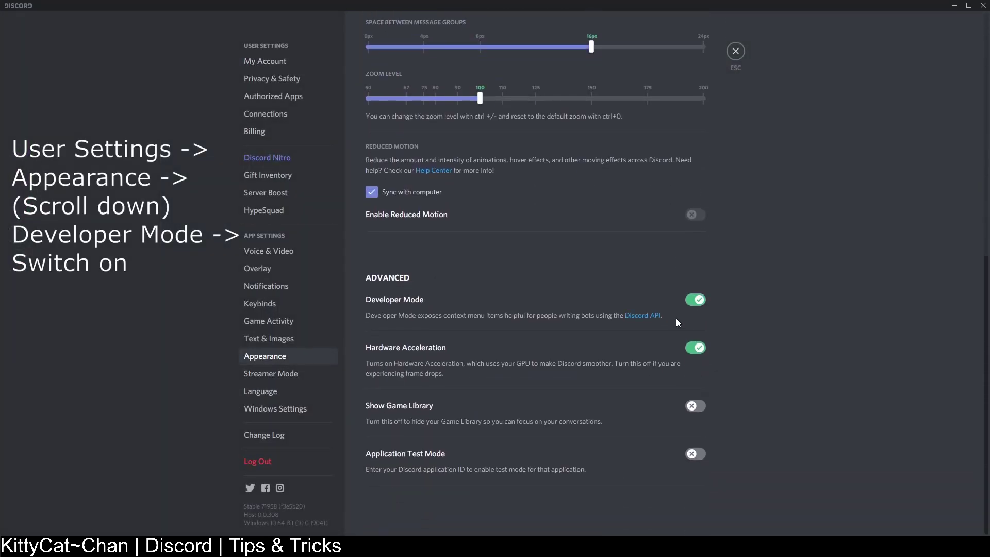
pyautogui.scroll(1, 694, 305)
pyautogui.click(695, 347)
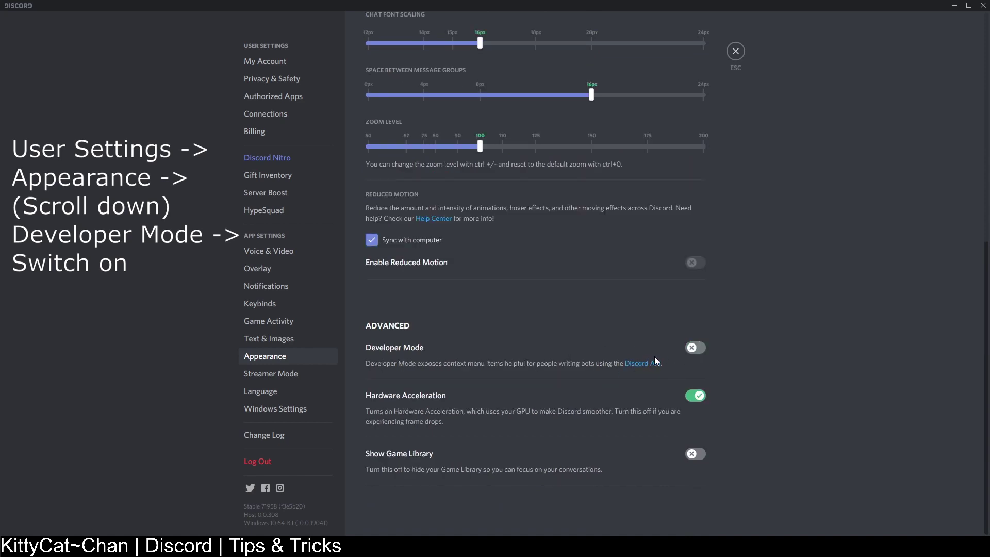
pyautogui.click(695, 347)
pyautogui.scroll(-1, 694, 349)
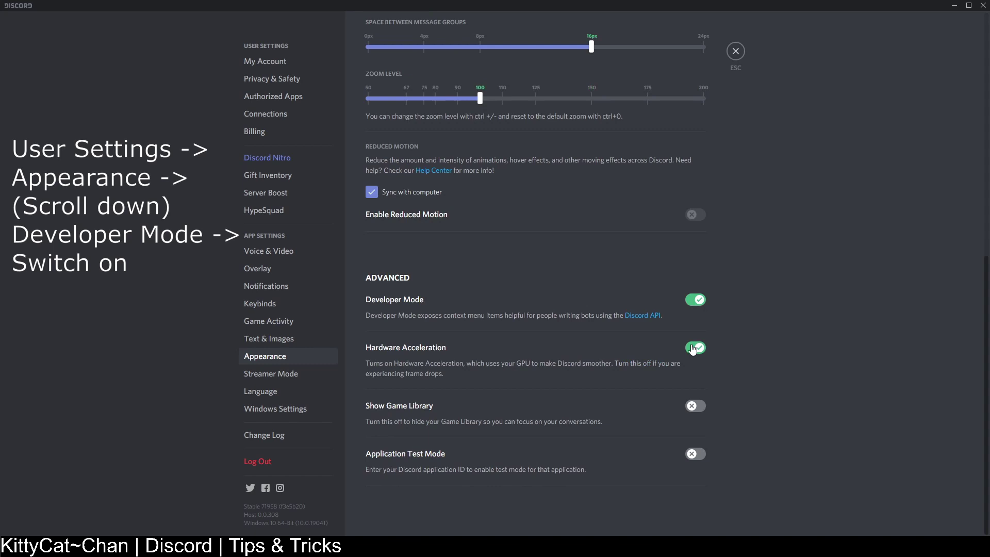
pyautogui.click(736, 51)
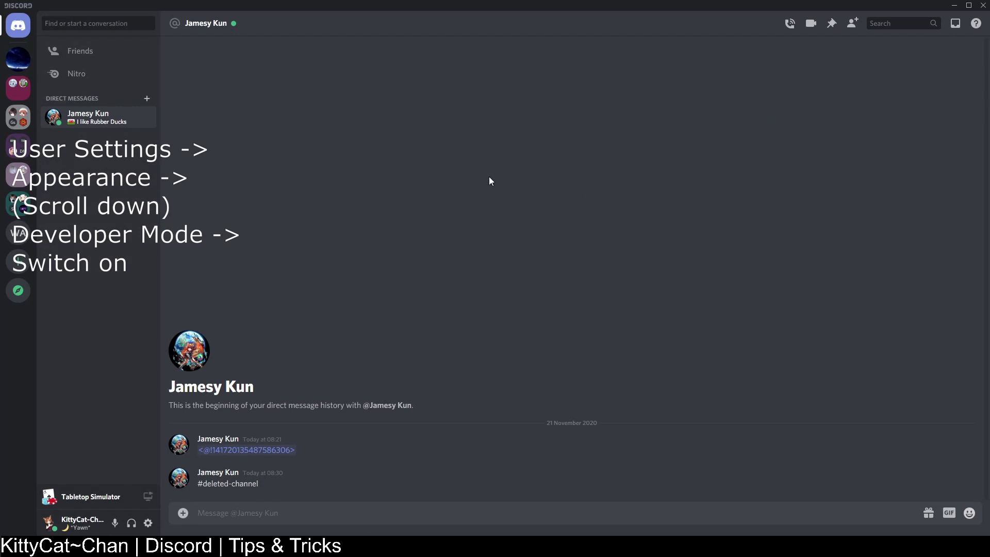
# Check the Copy ID option for the direct-message contact and for the discord-is-fun channel in the Without Alt server.
pyautogui.rightClick(114, 119)
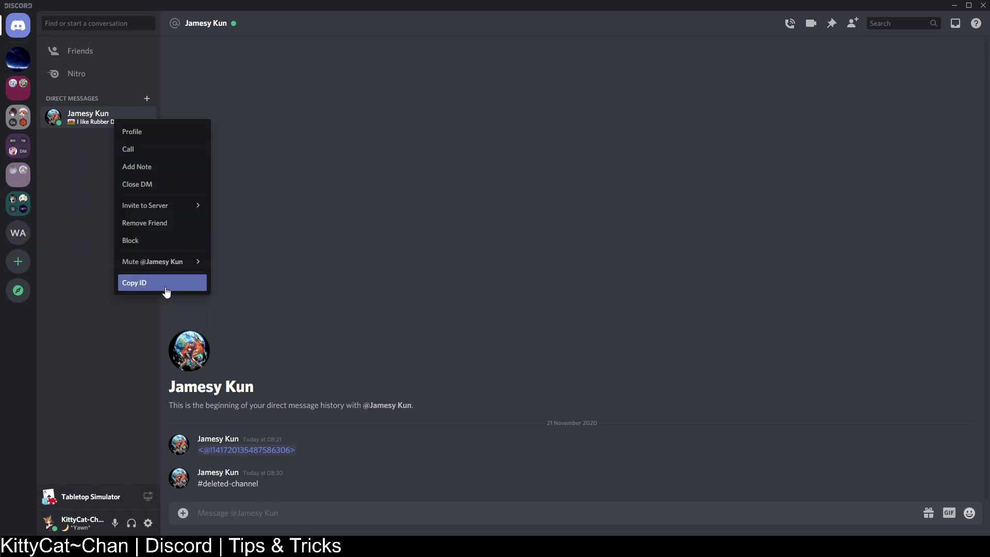
pyautogui.click(309, 299)
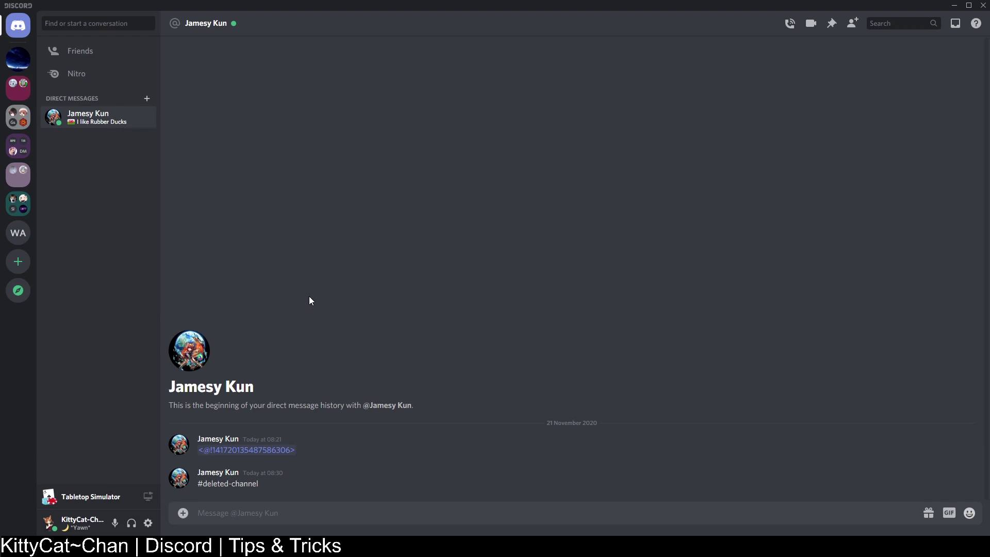
pyautogui.click(18, 233)
pyautogui.rightClick(109, 72)
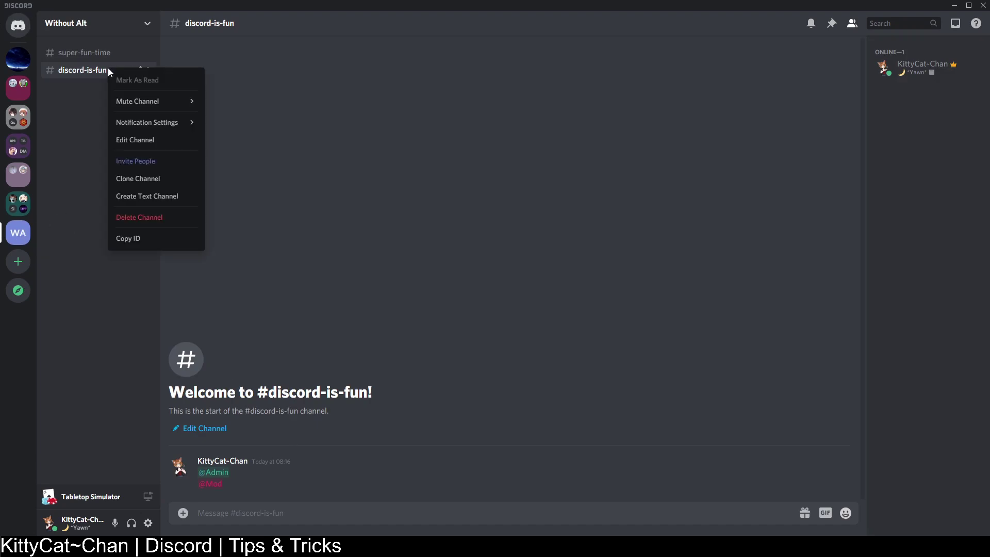
pyautogui.click(80, 121)
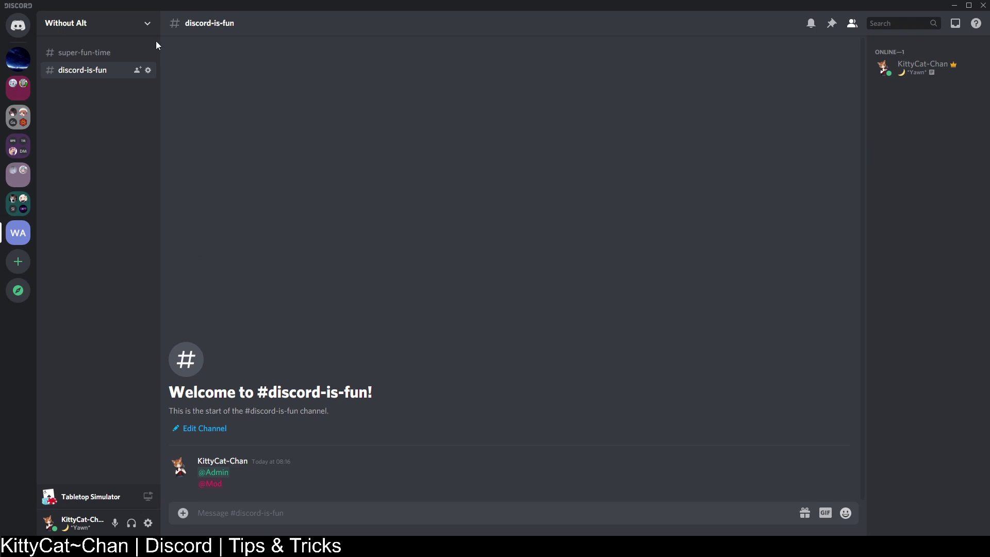
pyautogui.click(18, 24)
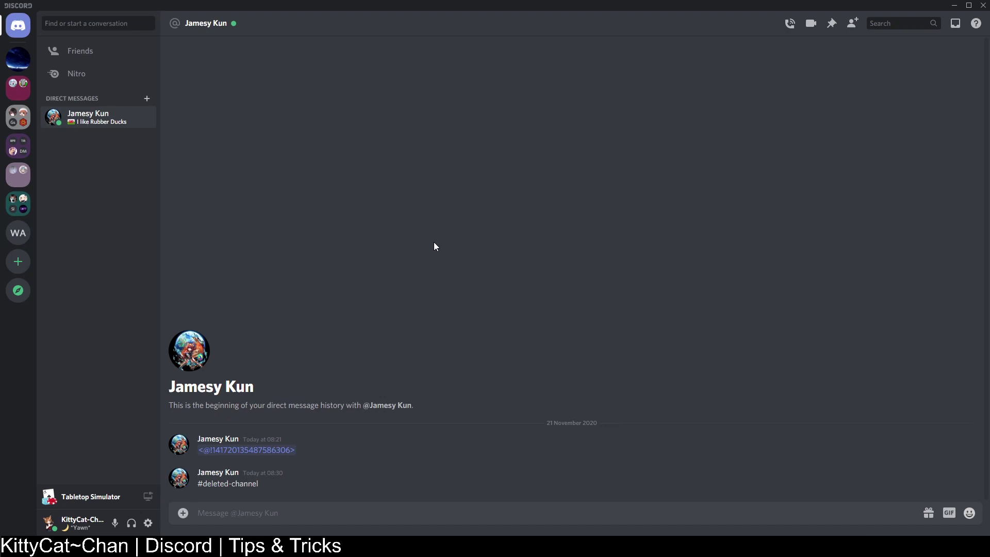
pyautogui.rightClick(110, 120)
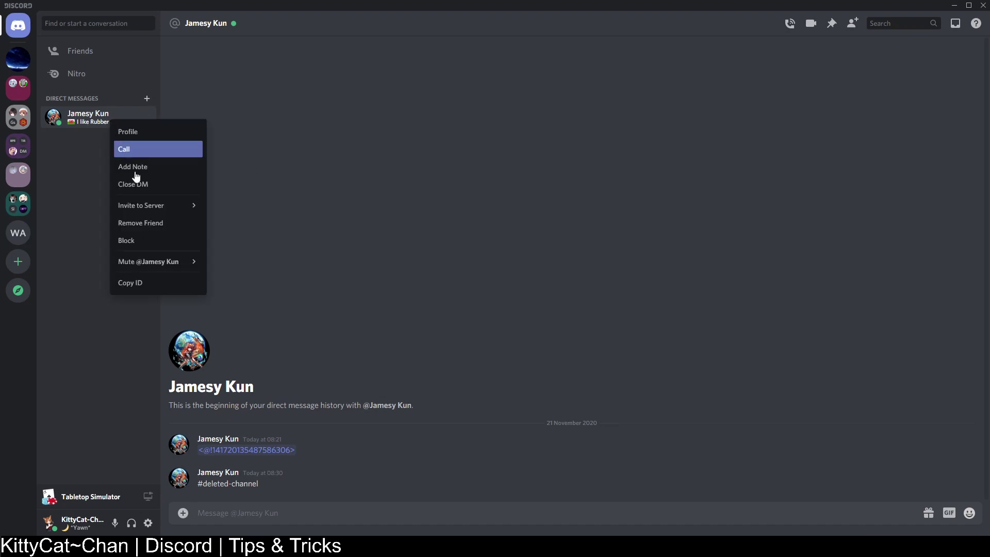
pyautogui.click(169, 283)
pyautogui.click(233, 511)
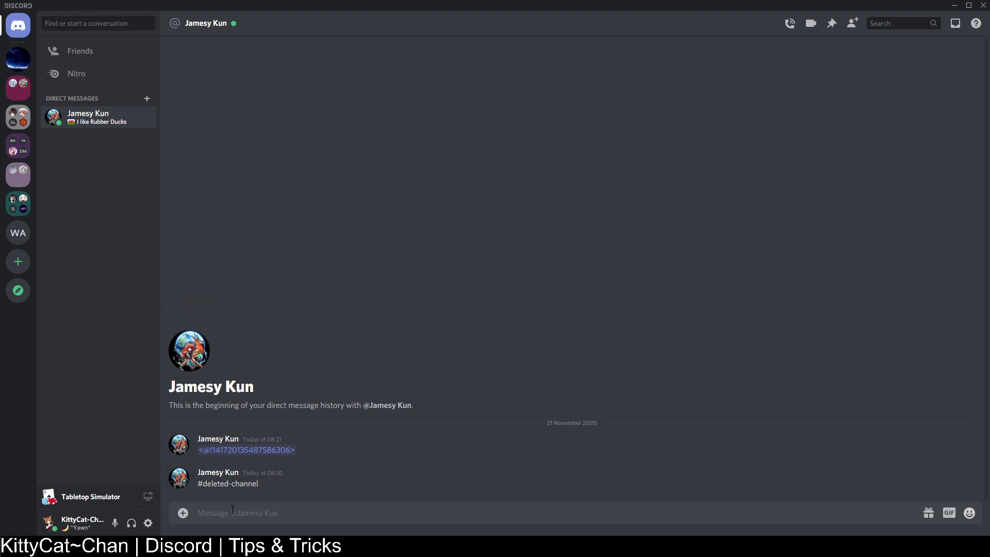
pyautogui.write('<@')
pyautogui.hotkey('ctrl', 'v')
pyautogui.write('>')
pyautogui.press('Return')
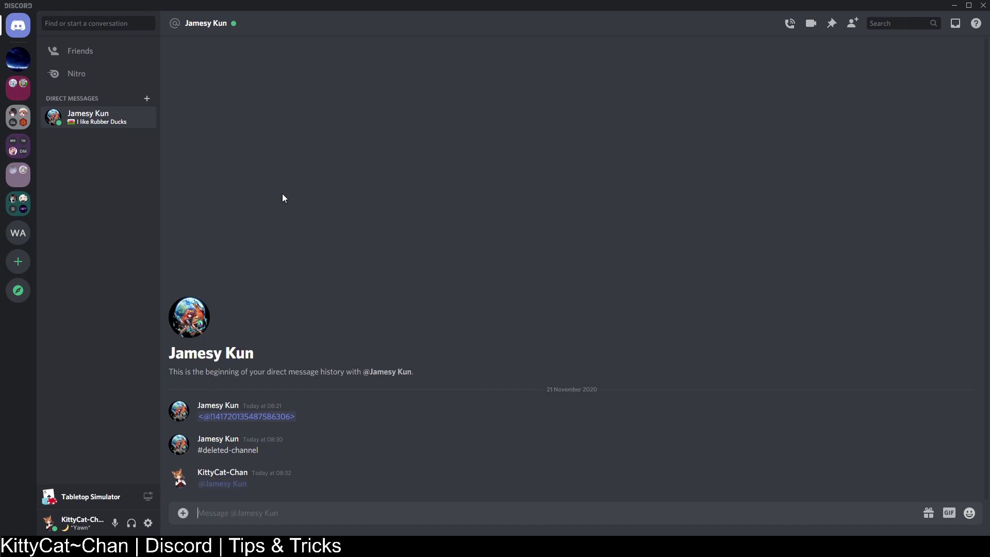
# View the profile card behind the sent mention and compare that mention with the raw-ID mention in the contact's message.
pyautogui.click(239, 485)
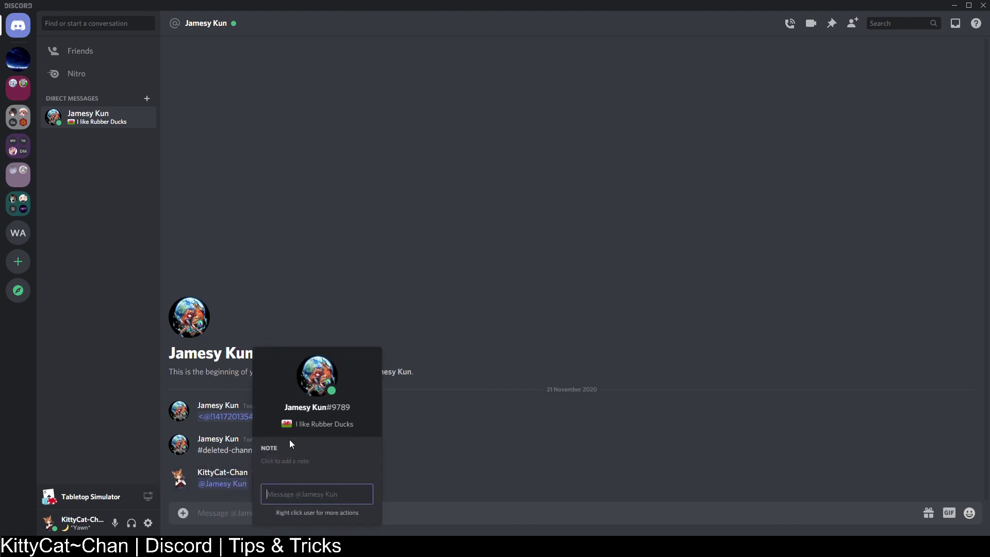
pyautogui.click(547, 449)
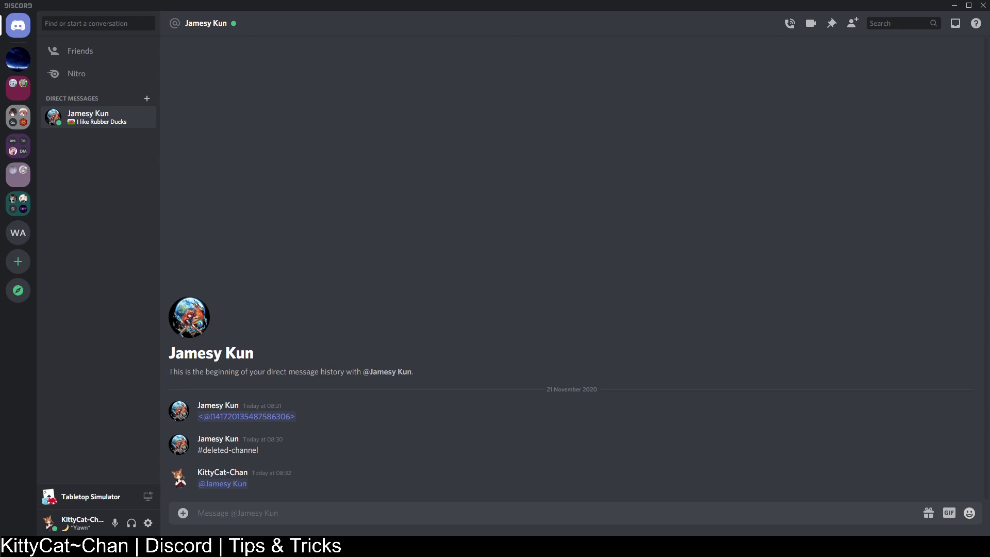
pyautogui.moveTo(296, 415); pyautogui.dragTo(192, 418)
pyautogui.click(355, 421)
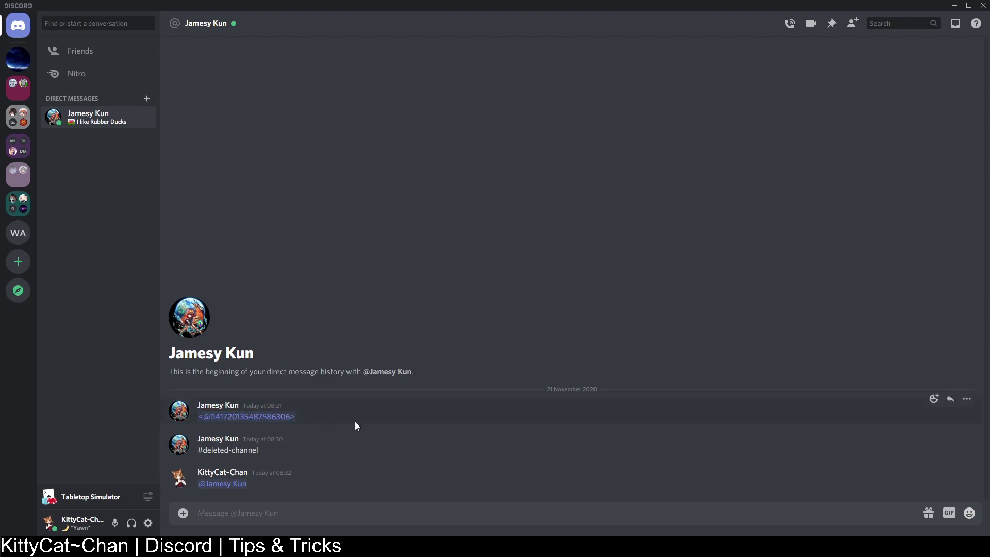
pyautogui.moveTo(258, 417); pyautogui.dragTo(204, 419)
pyautogui.click(286, 427)
pyautogui.moveTo(244, 490); pyautogui.dragTo(197, 486)
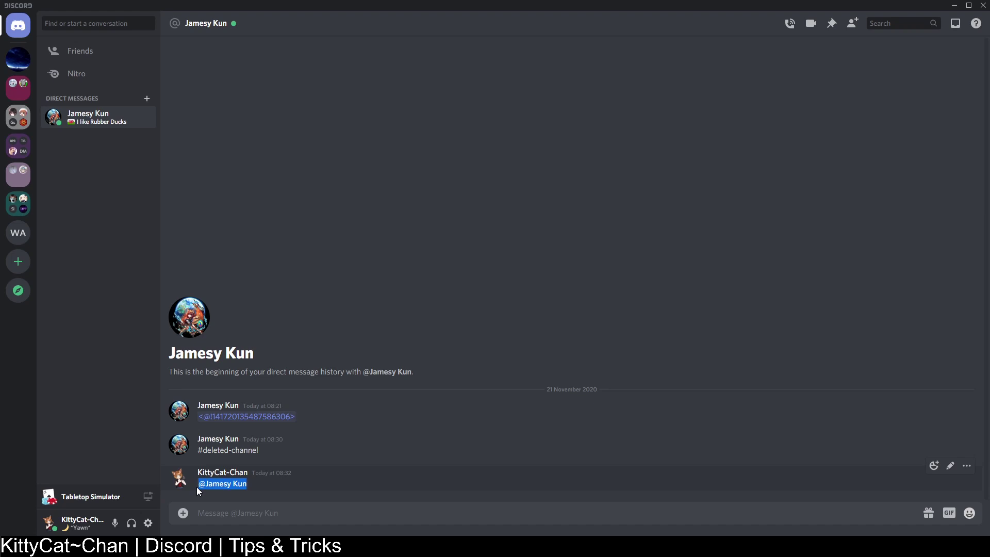
# Delete the contact mention just sent in the direct chat.
pyautogui.click(293, 489)
pyautogui.rightClick(240, 484)
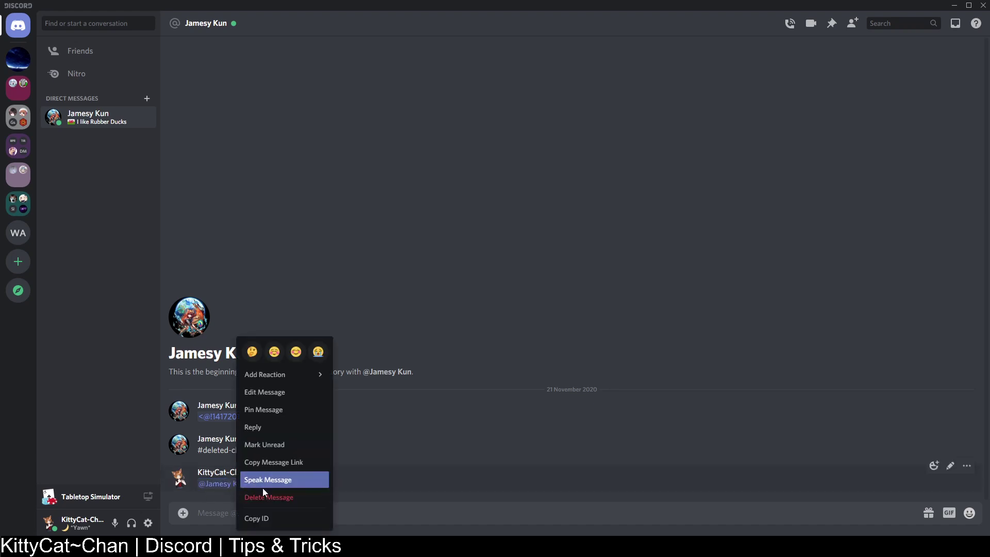
pyautogui.keyDown('shift'); pyautogui.click(278, 495); pyautogui.keyUp('shift')
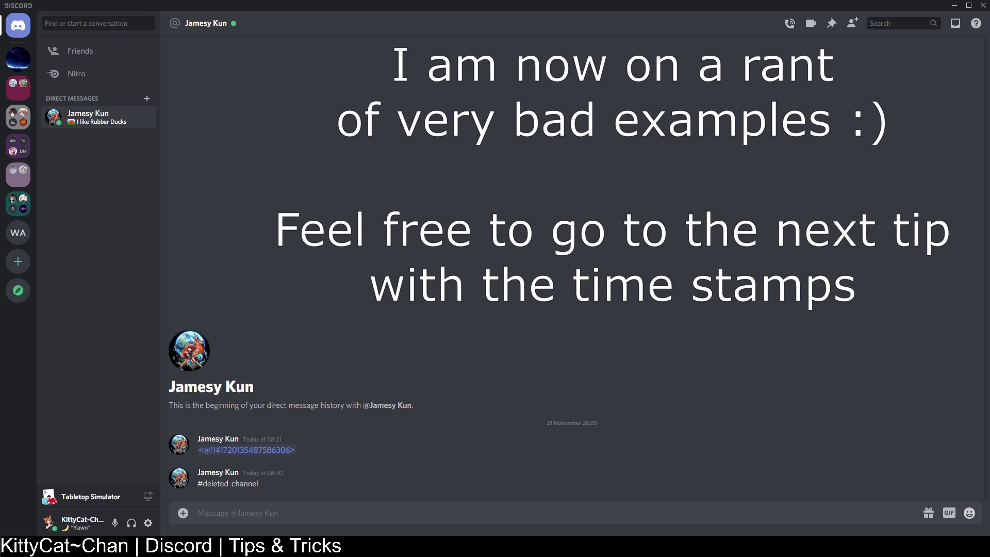
# Send the ID held in the clipboard to the direct chat as a user mention in the form <@!ID>.
pyautogui.moveTo(297, 449); pyautogui.dragTo(197, 452)
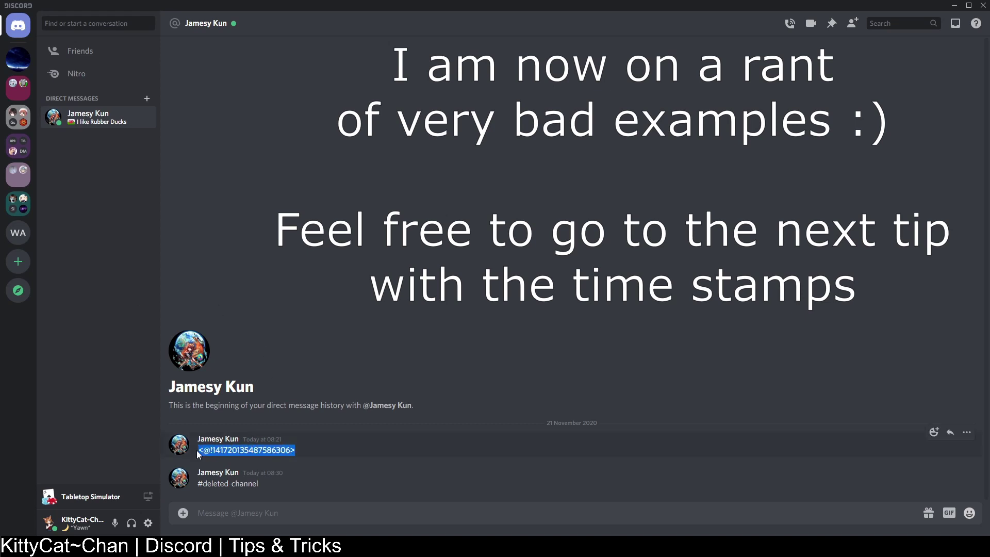
pyautogui.click(337, 453)
pyautogui.click(26, 240)
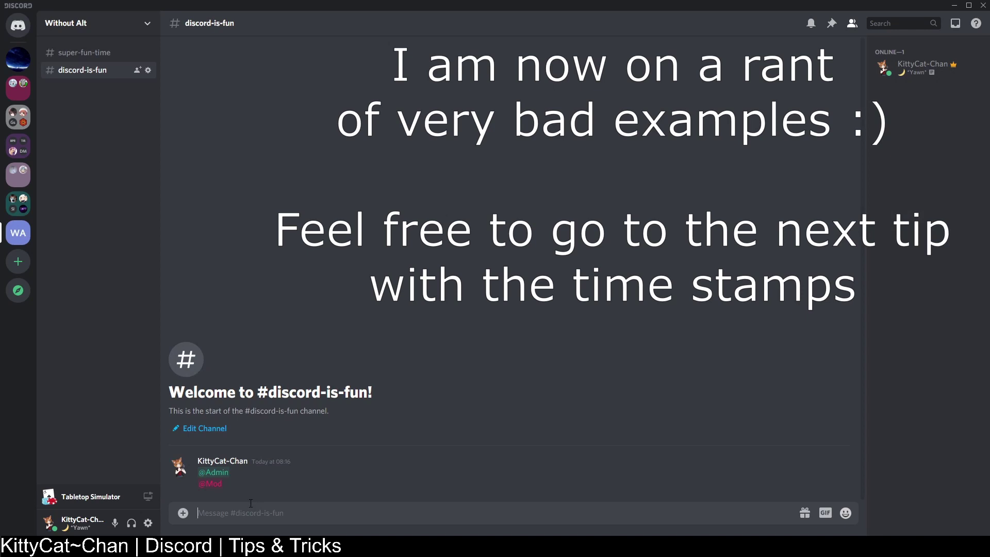
pyautogui.rightClick(324, 470)
pyautogui.click(145, 362)
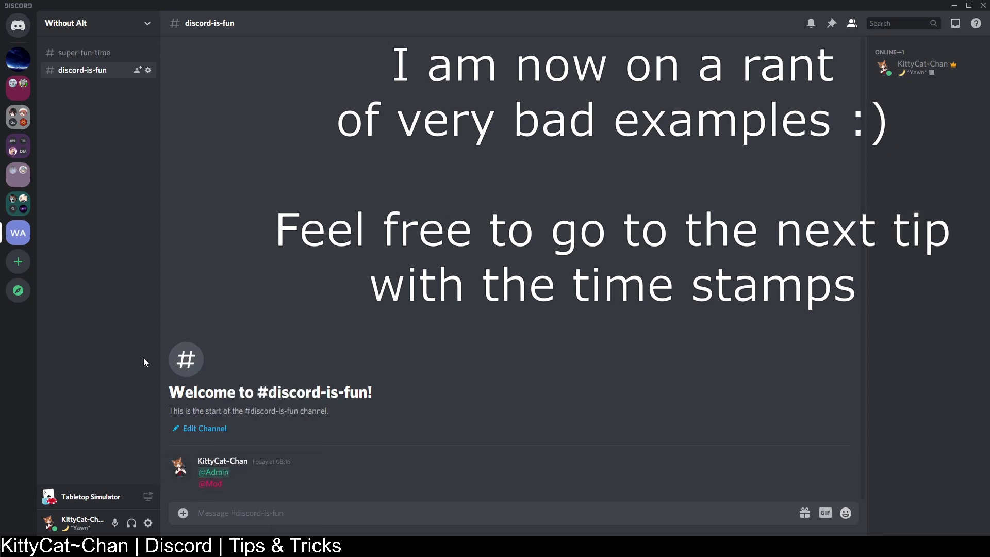
pyautogui.click(18, 25)
pyautogui.write('<@!')
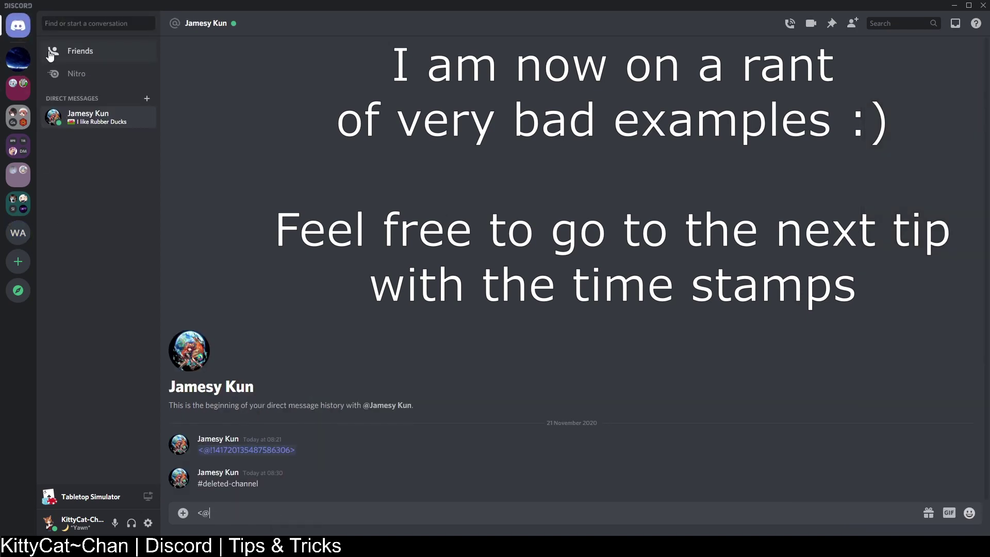
pyautogui.hotkey('ctrl', 'v')
pyautogui.write('>')
pyautogui.press('Return')
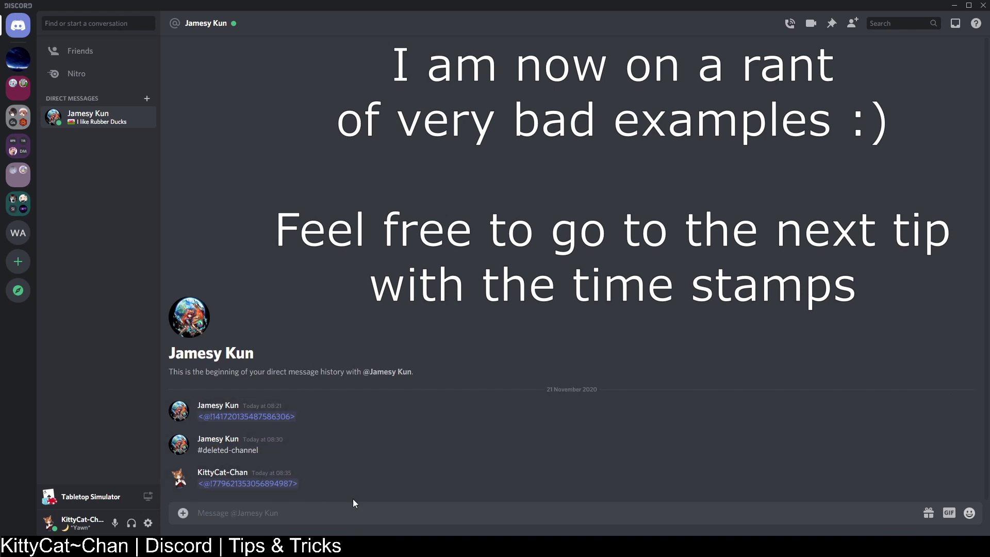
# Empty the text of the last sent raw-ID mention in edit mode and confirm deleting the message.
pyautogui.press('Up')
pyautogui.hotkey('ctrl', 'a')
pyautogui.press('BackSpace')
pyautogui.press('Return')
pyautogui.press('Return')
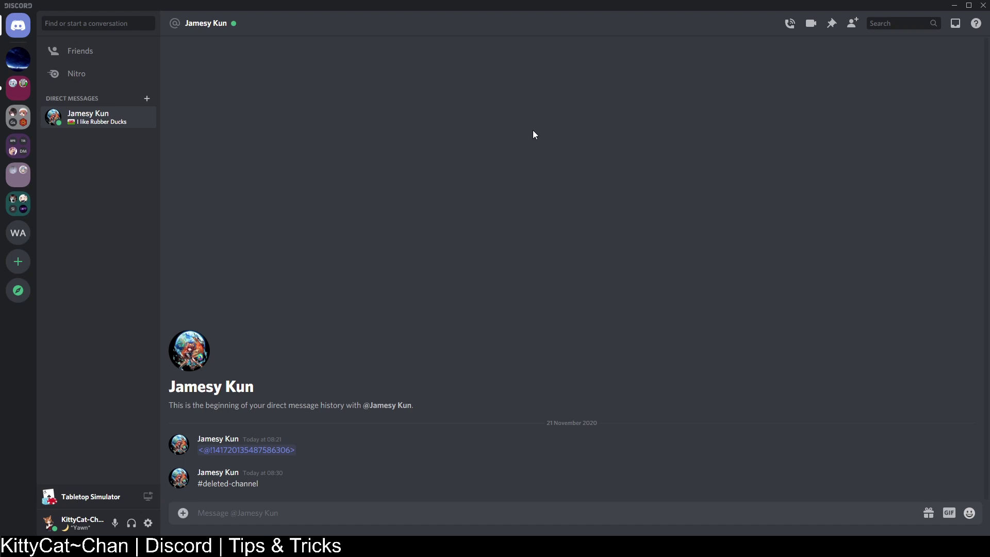
# Examine the #deleted-channel text in the direct chat and follow the #super-fun-time and #discord-is-fun links in the Without Alt server.
pyautogui.moveTo(260, 484); pyautogui.dragTo(186, 486)
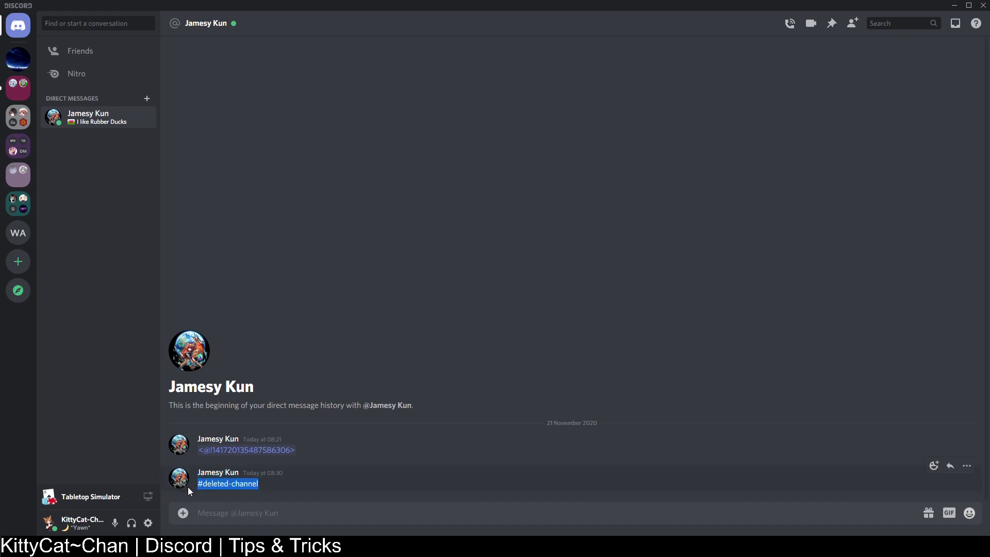
pyautogui.click(271, 475)
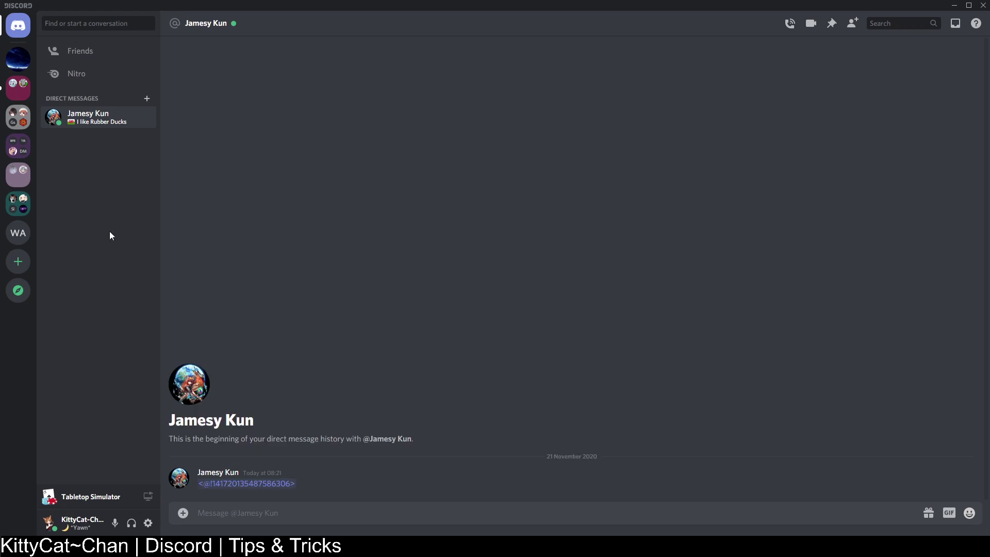
pyautogui.click(25, 239)
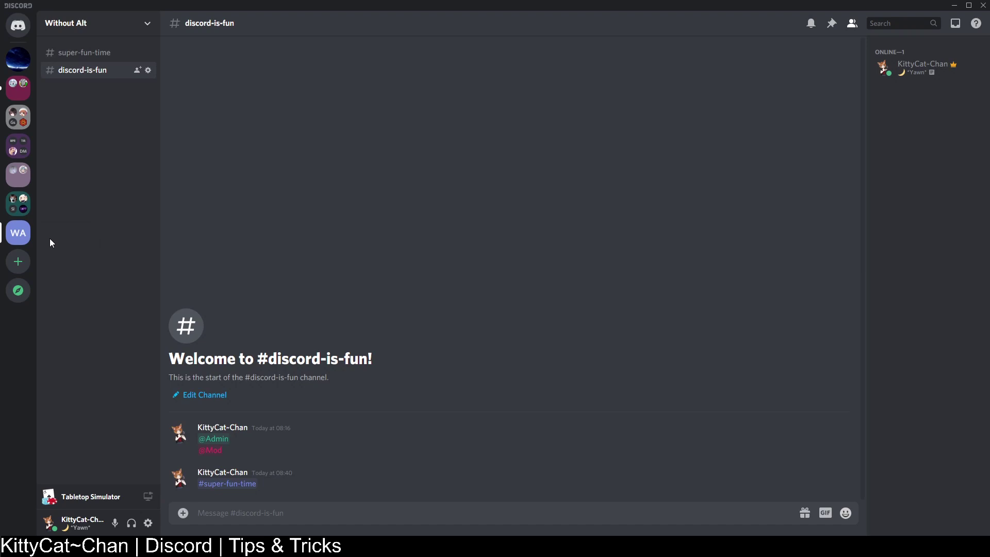
pyautogui.click(231, 484)
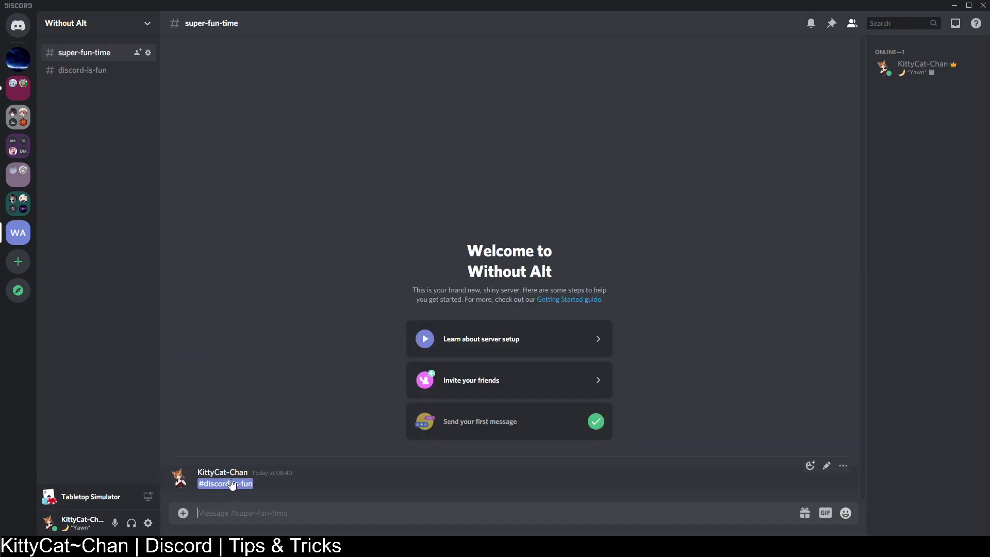
pyautogui.doubleClick(231, 484)
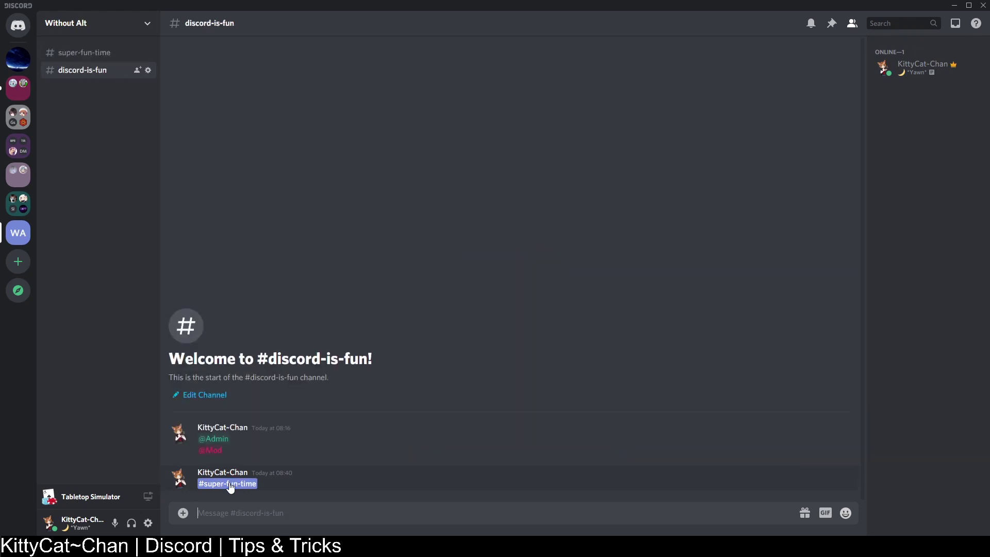
pyautogui.click(231, 484)
pyautogui.click(230, 484)
# Send the channel mentions #super-fun-time and #discord-is-fun as two separate messages in the discord-is-fun channel.
pyautogui.click(223, 521)
pyautogui.write('#')
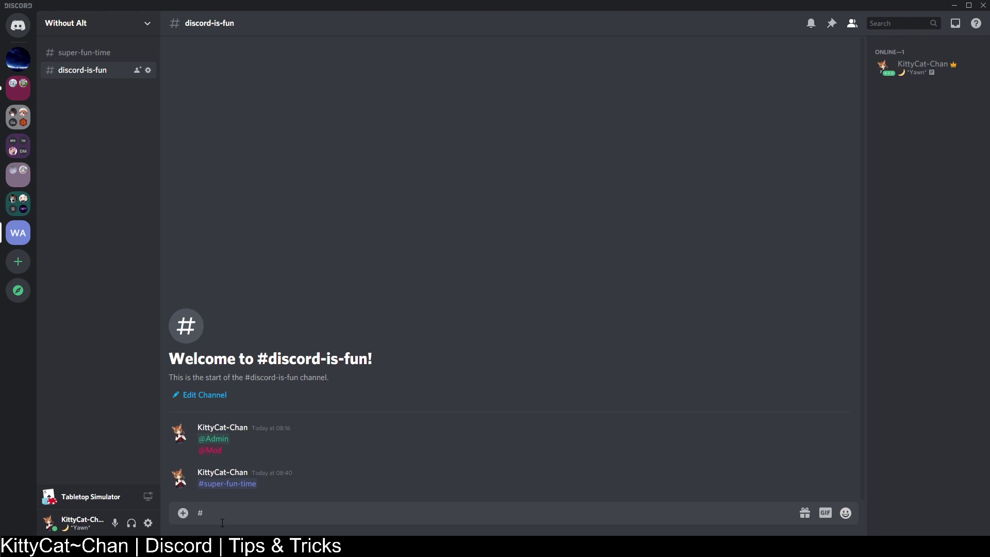
pyautogui.write('super')
pyautogui.press('Return')
pyautogui.press('Return')
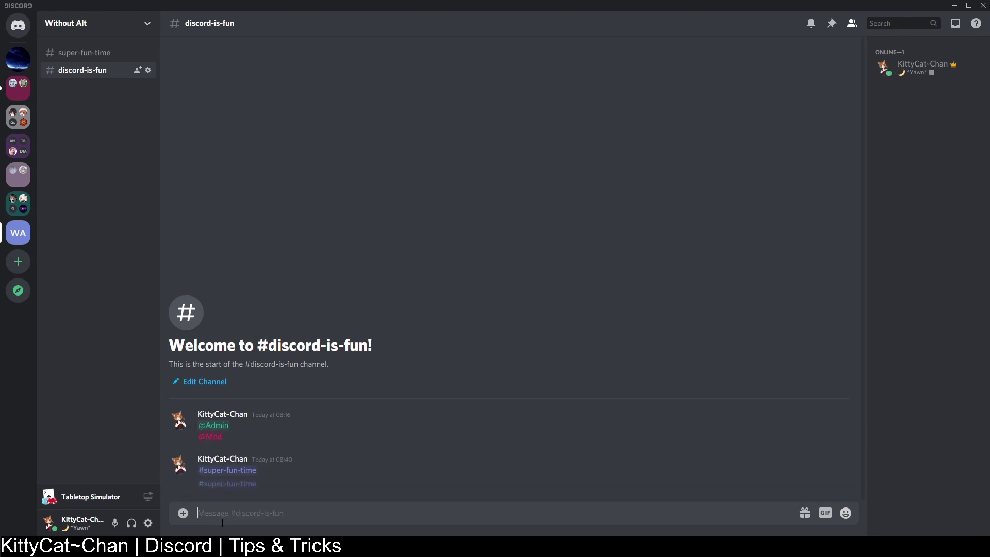
pyautogui.write('#di')
pyautogui.press('Return')
pyautogui.press('Return')
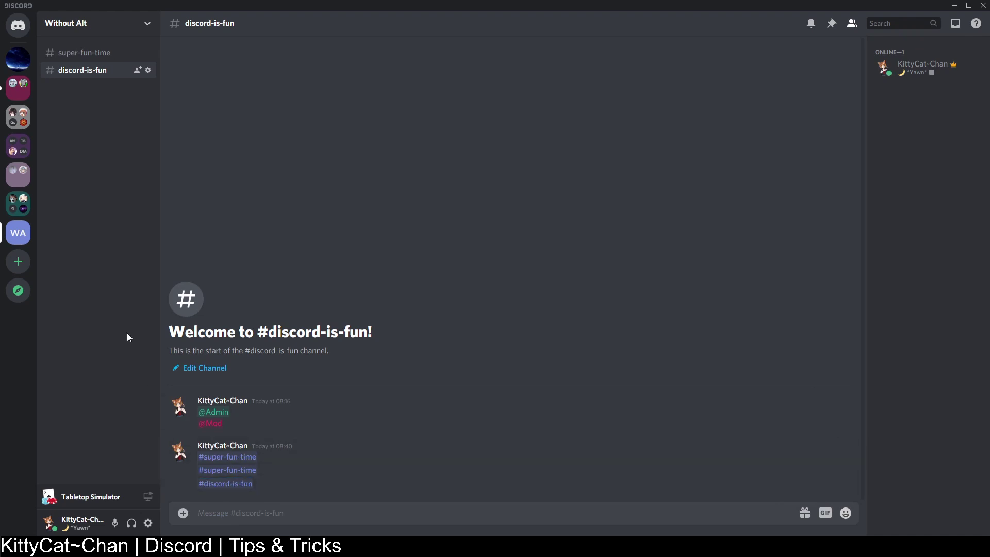
# Copy the discord-is-fun channel's ID and send it to the direct chat as a channel mention in the form <#ID>.
pyautogui.rightClick(73, 72)
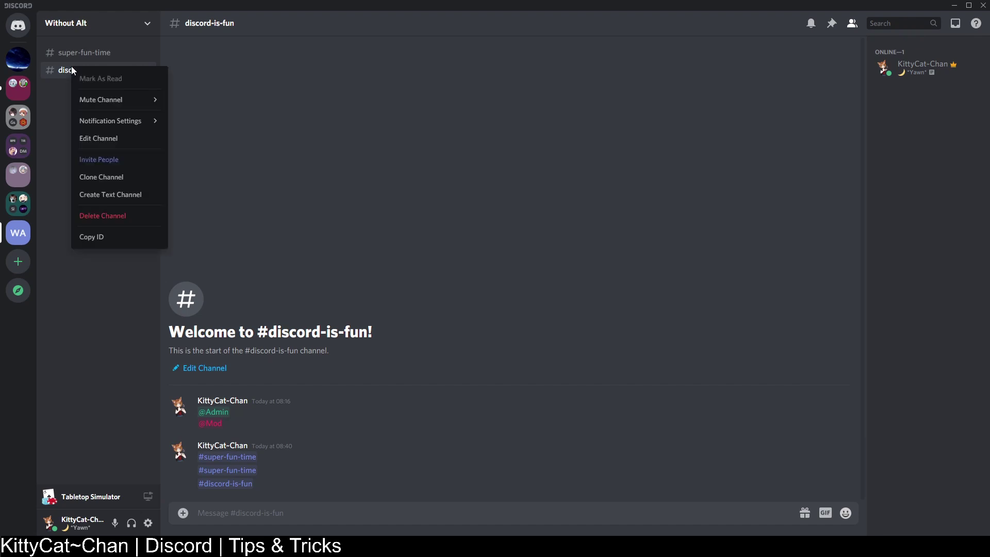
pyautogui.click(93, 245)
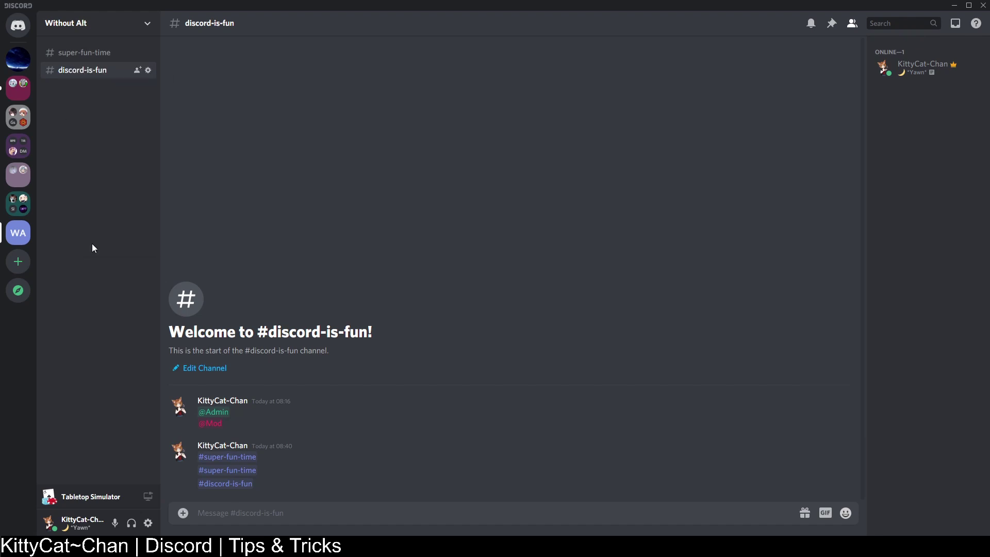
pyautogui.click(17, 31)
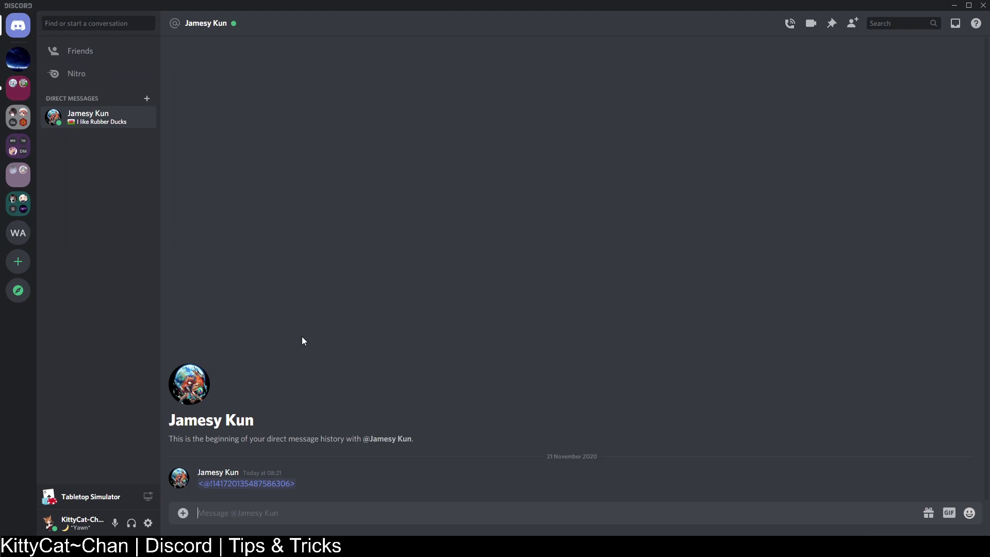
pyautogui.write('<#')
pyautogui.hotkey('ctrl', 'v')
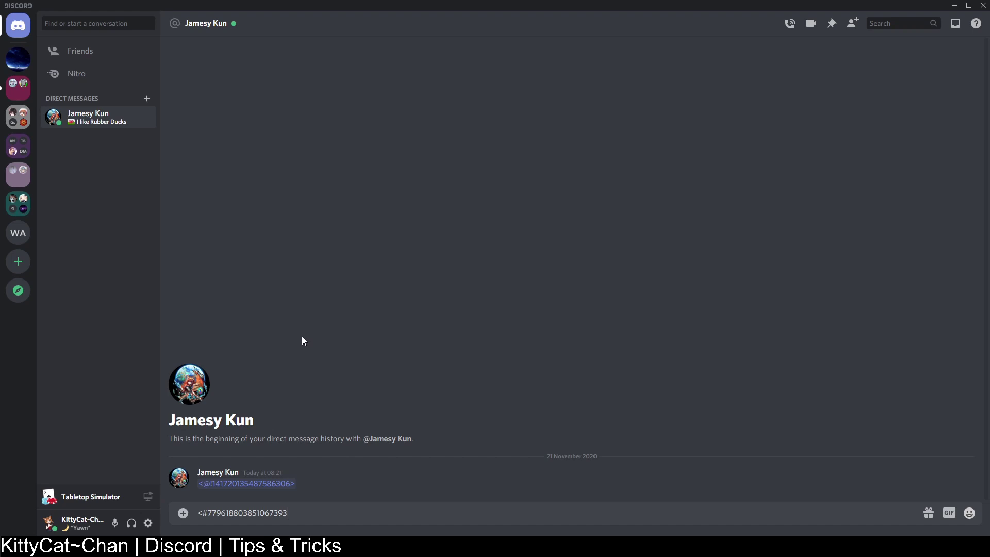
pyautogui.write('>')
pyautogui.press('Return')
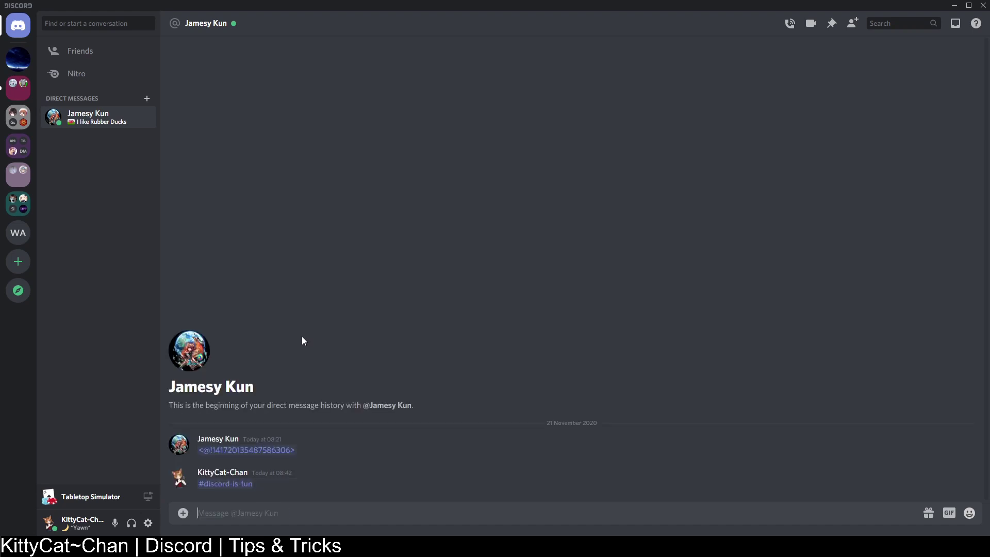
# Follow the #discord-is-fun mention from the direct chat, view super-fun-time, and follow the mention again from the chat.
pyautogui.moveTo(257, 488); pyautogui.dragTo(196, 485)
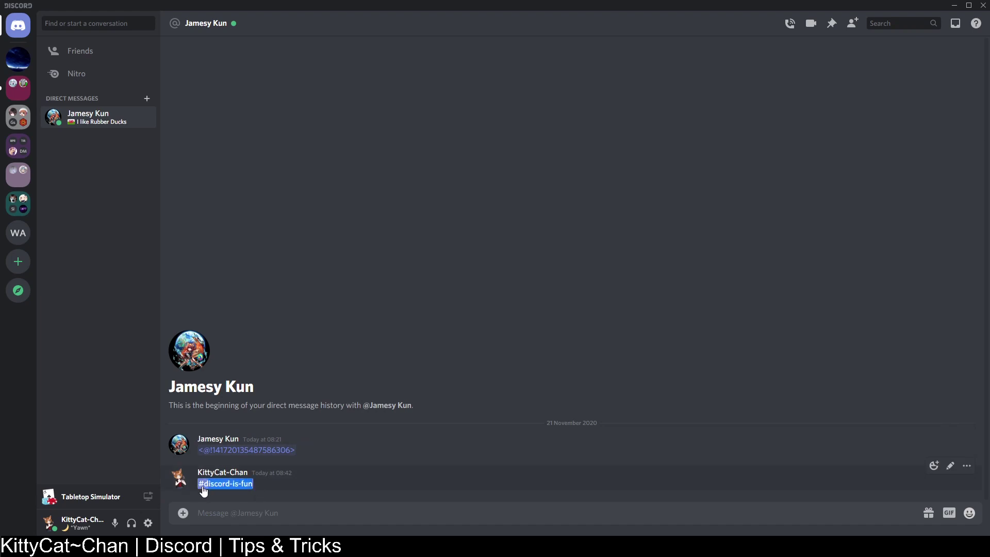
pyautogui.click(234, 487)
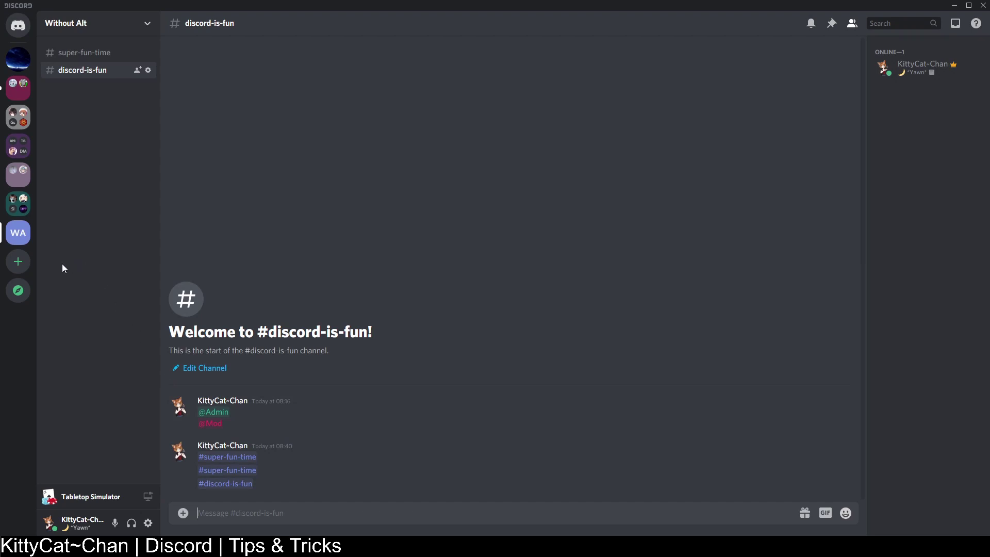
pyautogui.click(91, 60)
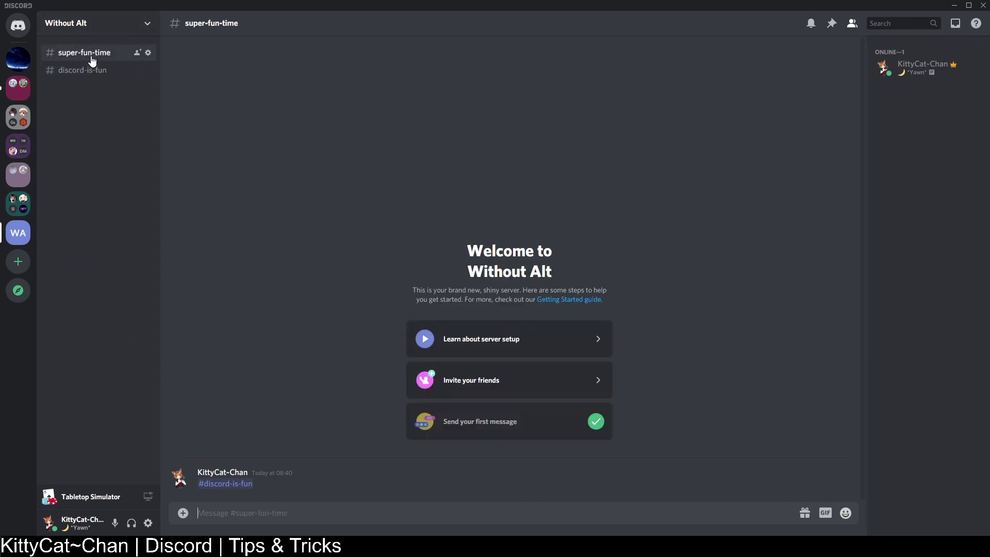
pyautogui.click(18, 25)
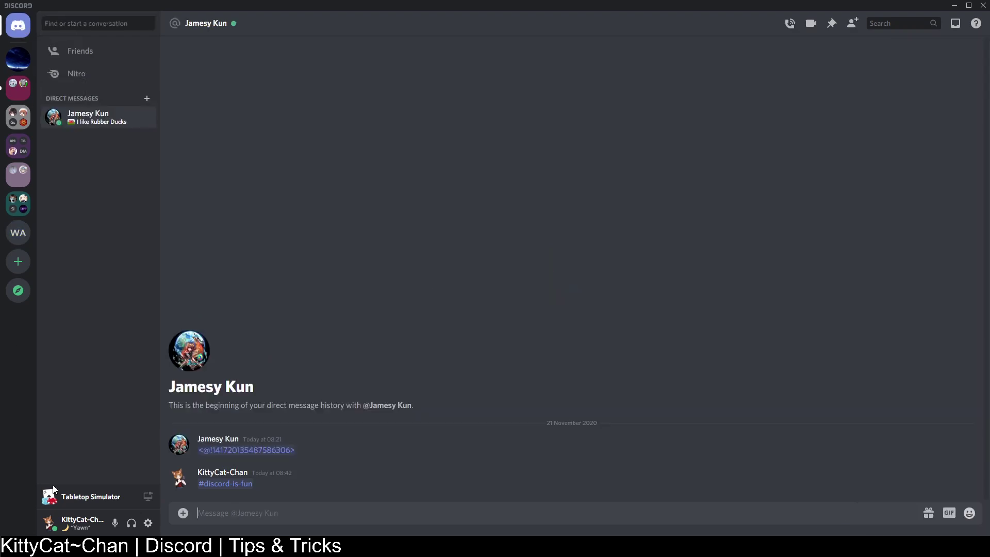
pyautogui.click(225, 484)
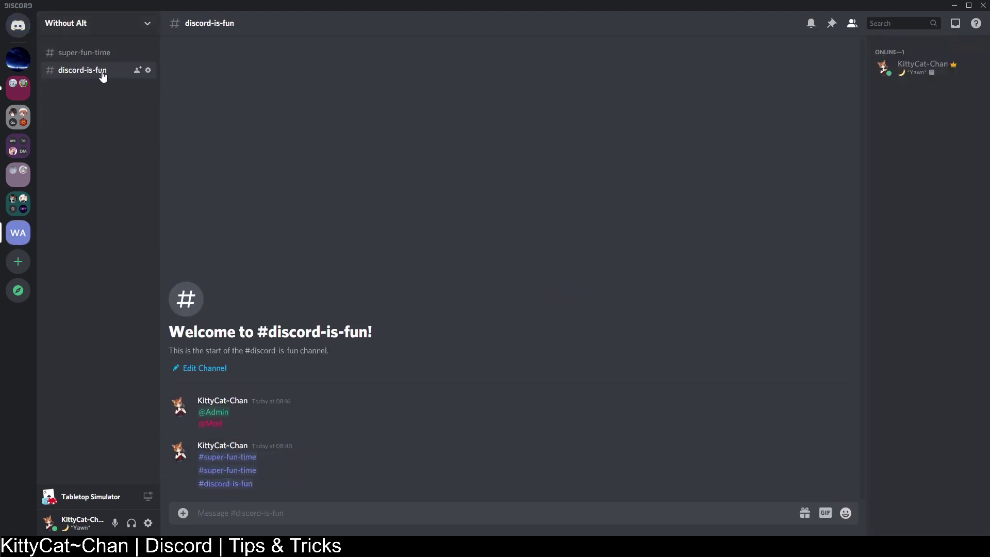
# Return to the direct chat and delete the sent #discord-is-fun mention without a confirmation prompt.
pyautogui.click(14, 35)
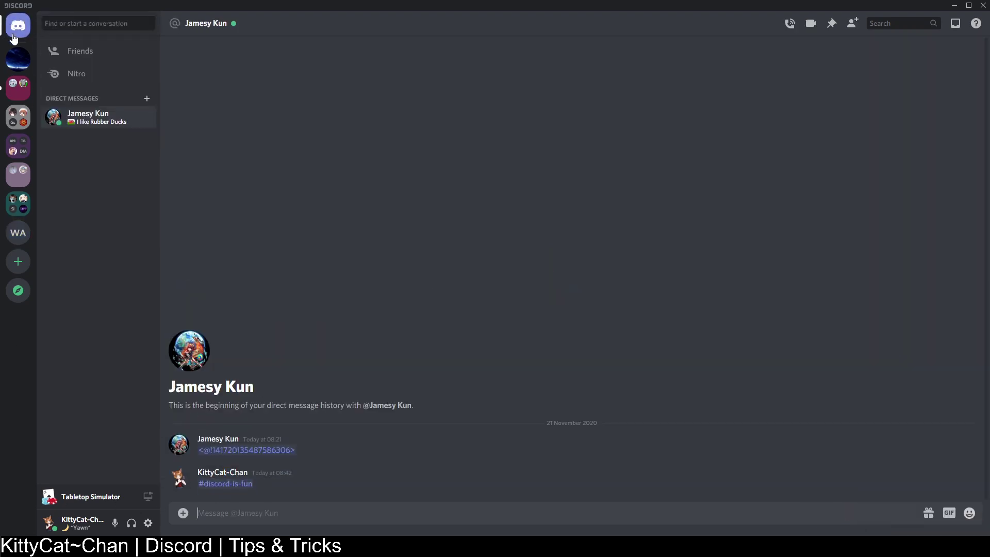
pyautogui.rightClick(239, 491)
pyautogui.keyDown('shift'); pyautogui.click(258, 496); pyautogui.keyUp('shift')
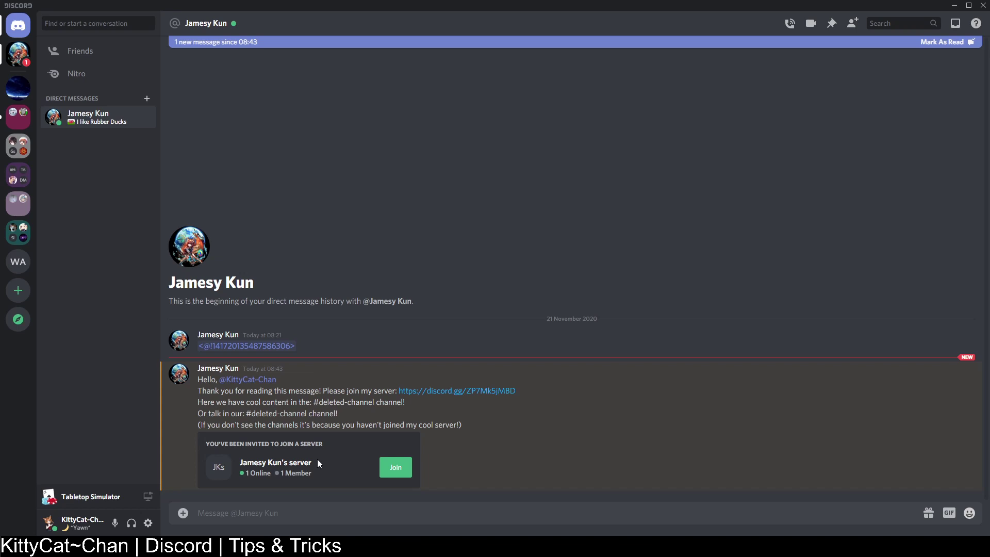
# Join the server from the invitation in the direct chat and return to that chat.
pyautogui.click(390, 468)
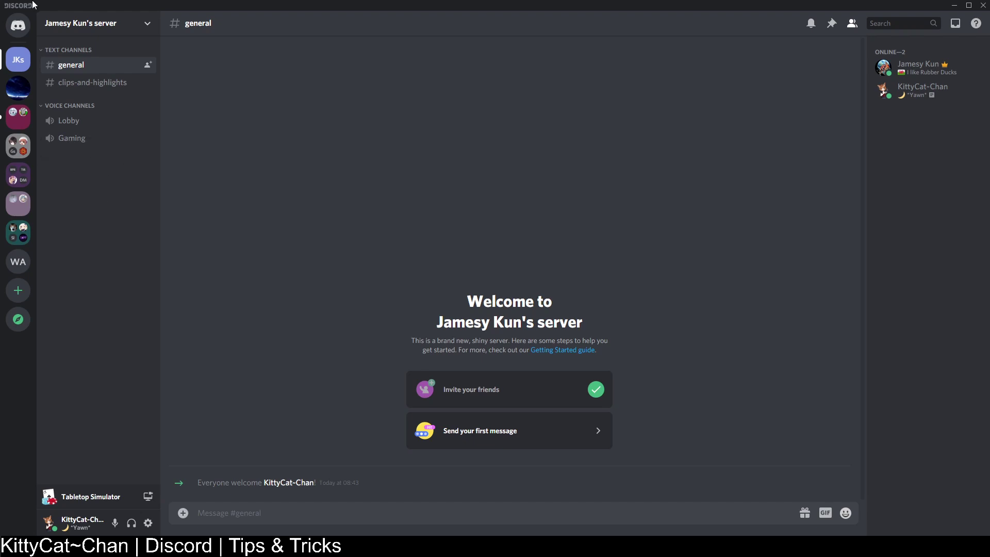
pyautogui.click(19, 29)
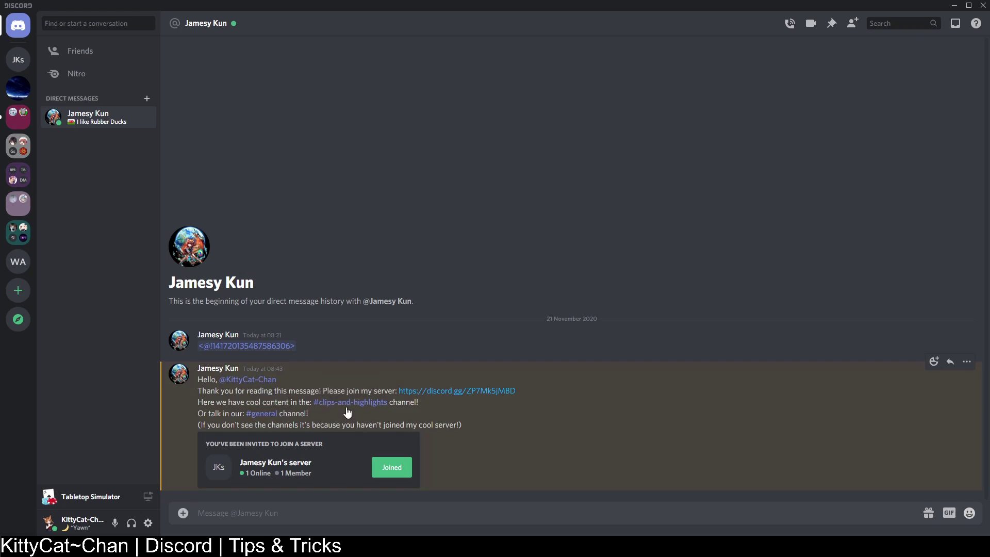
# Follow the #general and #clips-and-highlights mentions in the invitation message, returning to the direct chat after each.
pyautogui.click(270, 414)
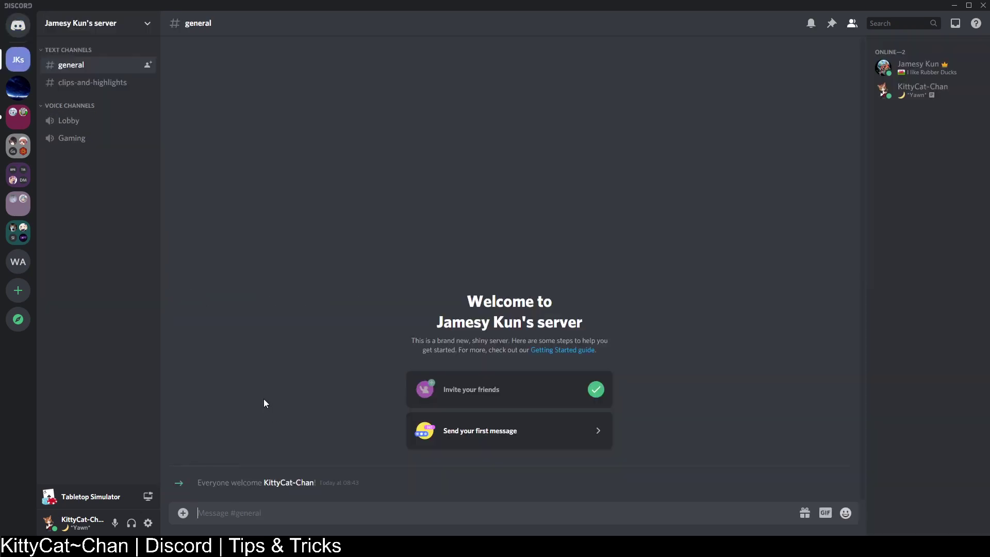
pyautogui.click(18, 25)
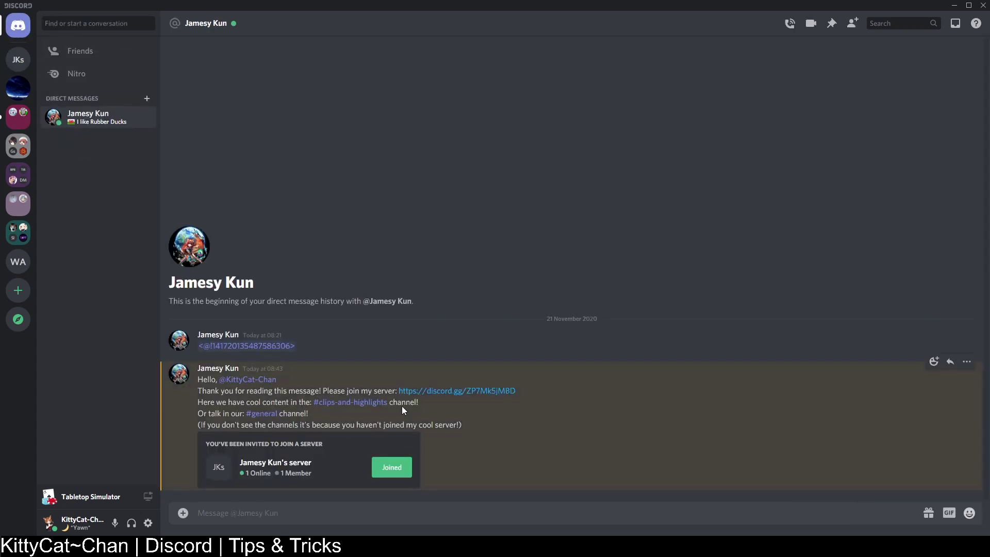
pyautogui.click(360, 406)
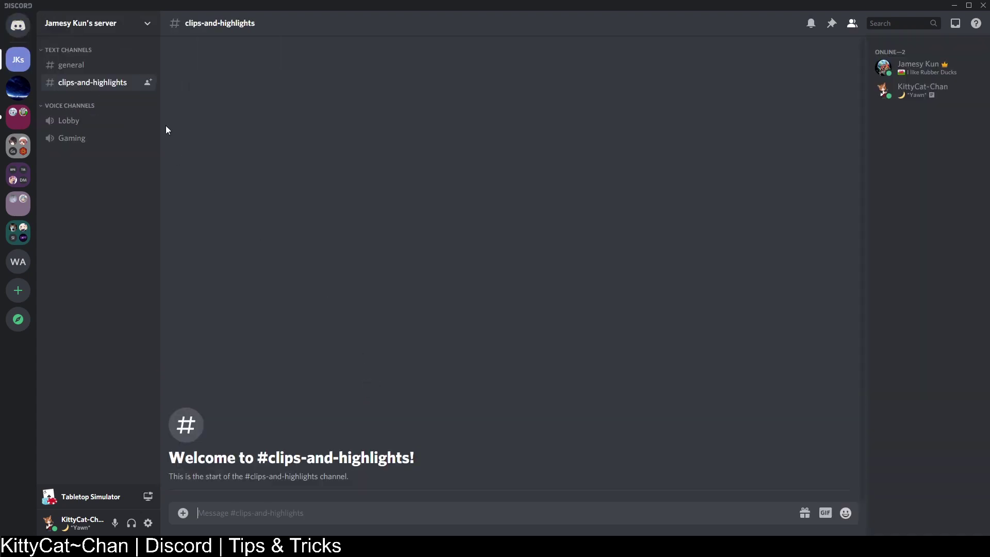
pyautogui.click(18, 25)
# Highlight the invitation message's text, including its closing note about not seeing the channels, and clear the selection.
pyautogui.moveTo(461, 424); pyautogui.dragTo(185, 370)
pyautogui.click(494, 433)
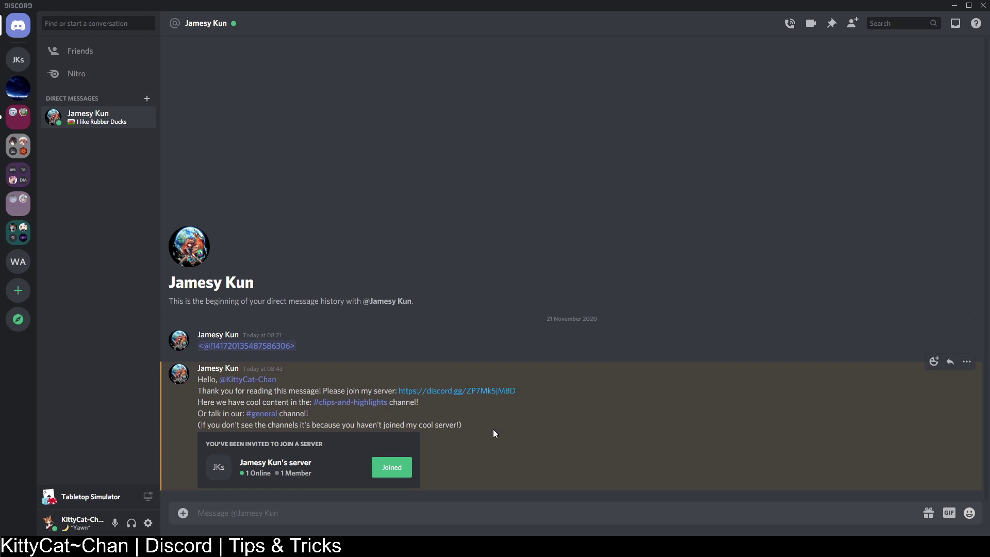
pyautogui.moveTo(473, 421); pyautogui.dragTo(200, 425)
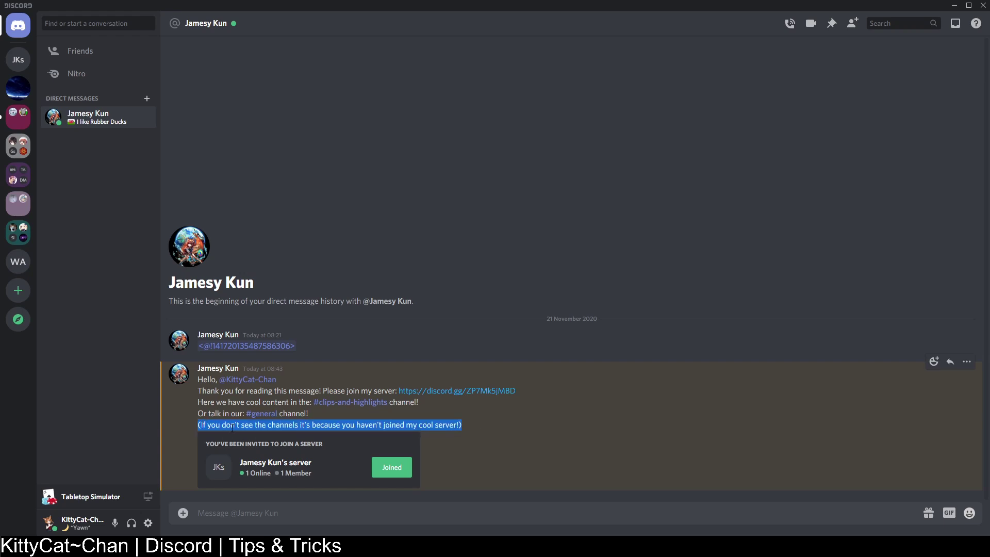
pyautogui.click(237, 427)
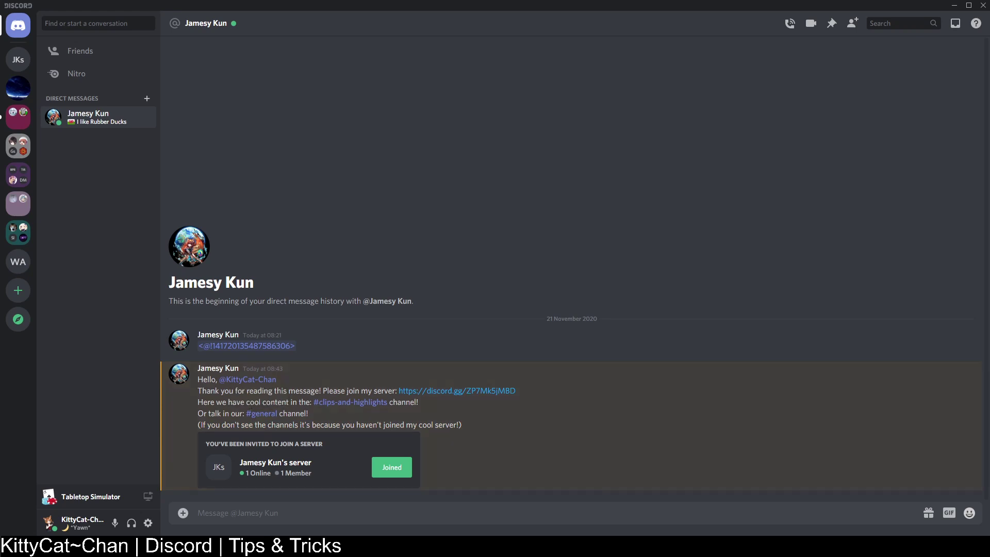
# Leave the invited server and examine the #deleted-channel text in the invitation message.
pyautogui.rightClick(24, 59)
pyautogui.click(80, 205)
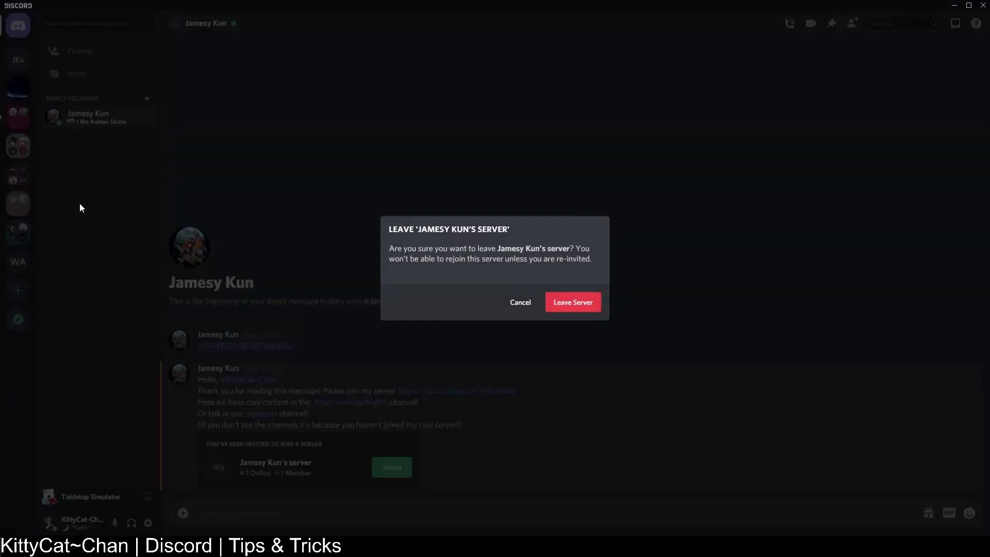
pyautogui.click(598, 301)
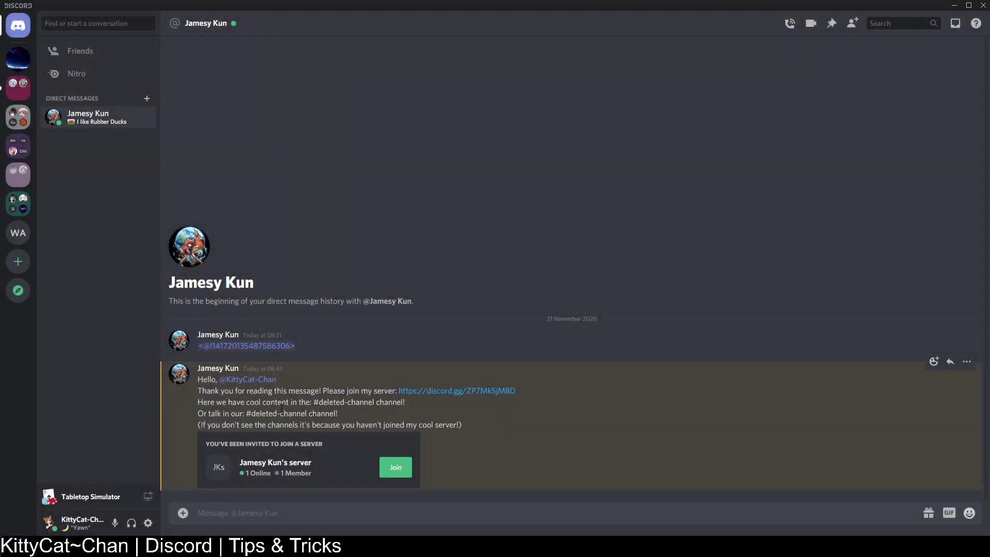
pyautogui.moveTo(308, 412); pyautogui.dragTo(248, 413)
pyautogui.click(440, 436)
pyautogui.click(18, 233)
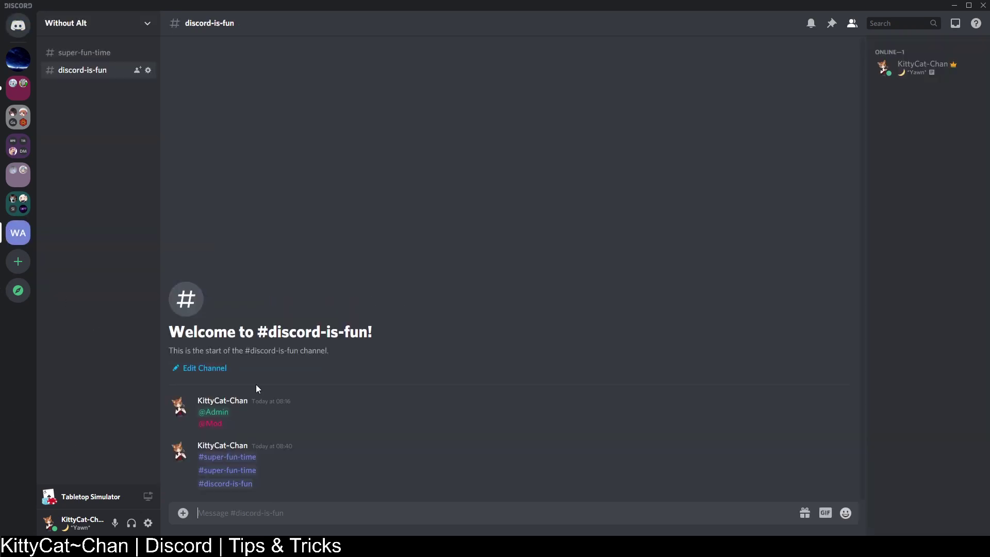
pyautogui.moveTo(241, 424); pyautogui.dragTo(199, 398)
pyautogui.click(271, 426)
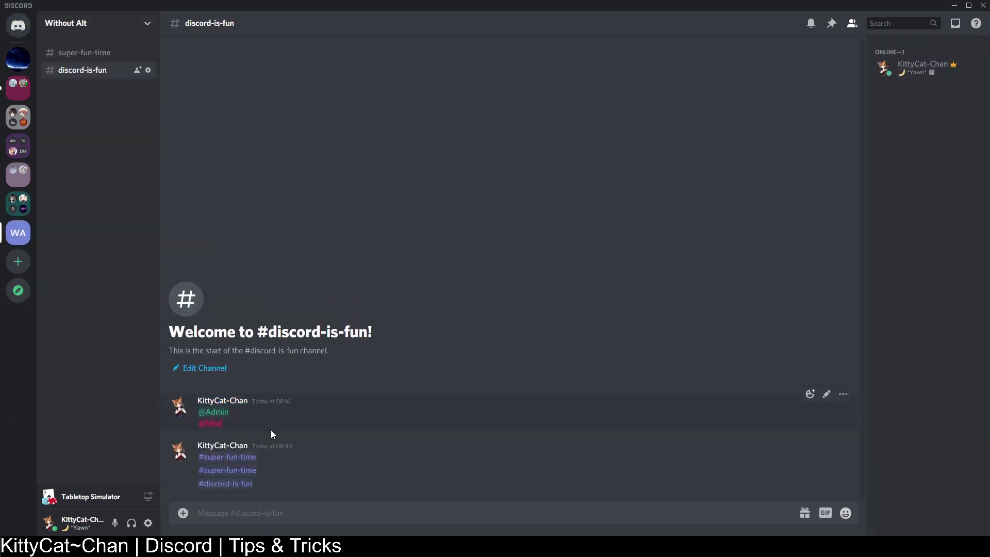